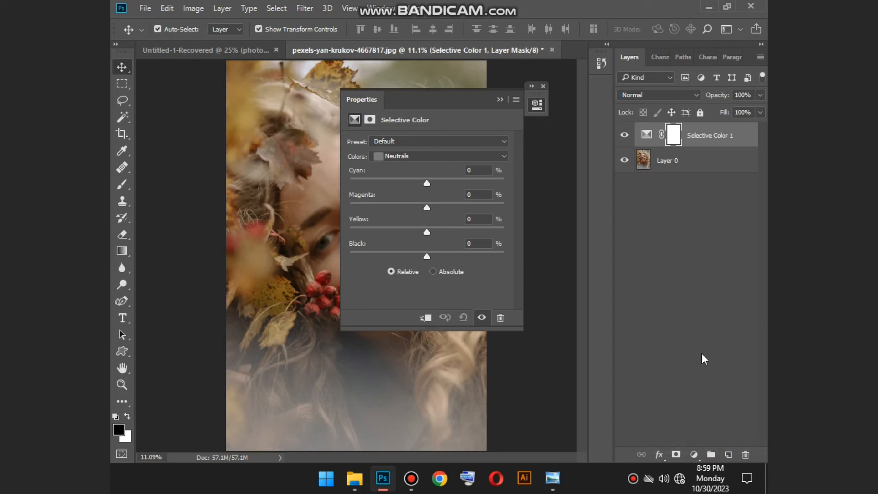
Dock the Properties panel beside the layers and set the Selective Color Neutrals to Cyan -16, Magenta -1, Yellow -5 and Black +1
drag(410, 103, 618, 102)
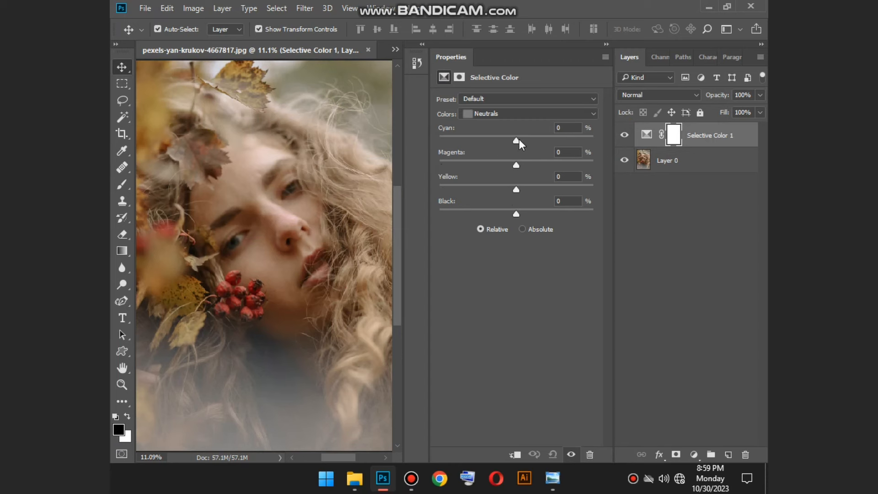
drag(519, 138, 514, 161)
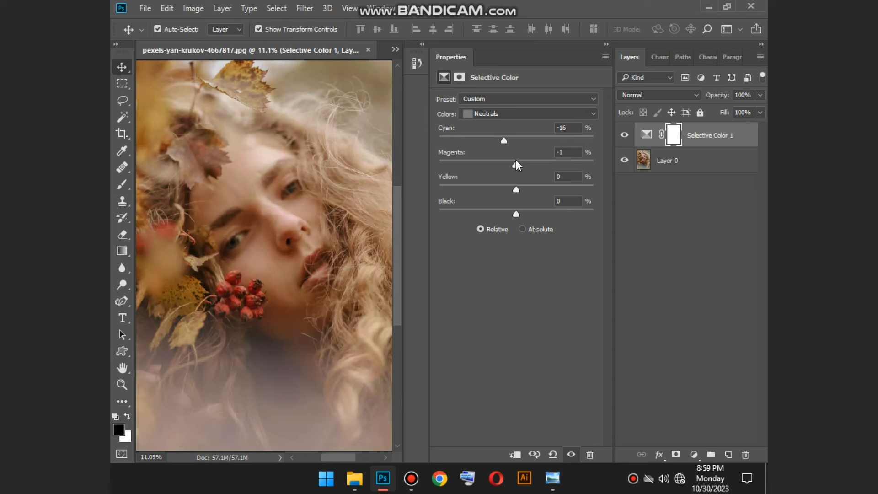
drag(520, 195, 498, 177)
drag(520, 213, 518, 213)
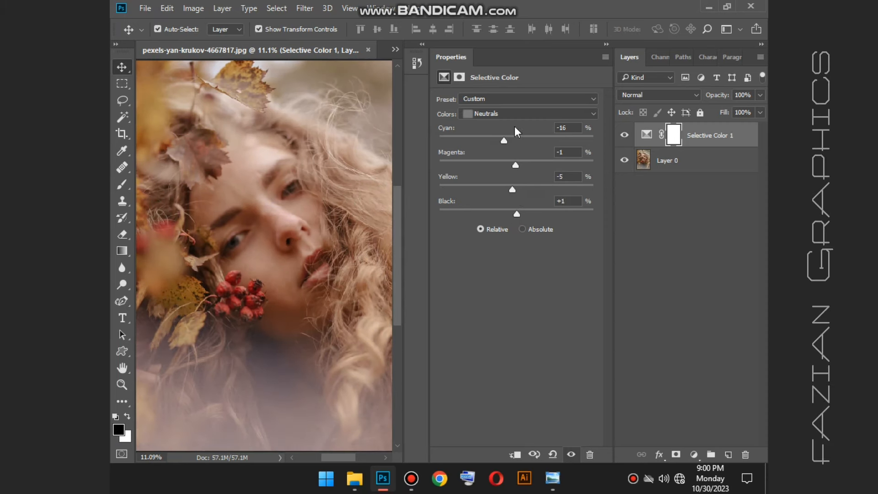
Set the Yellow amount of the Neutrals range to 0% in the Selective Color adjustment
double_click(570, 177)
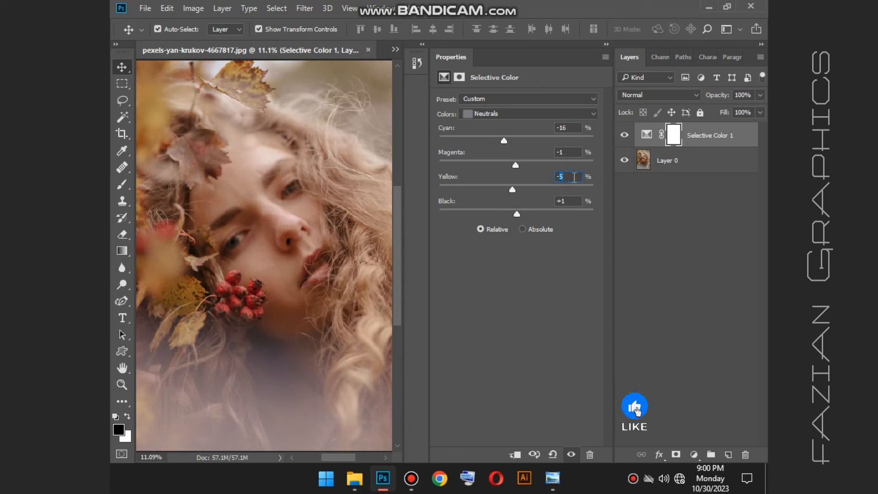
key(Up)
key(Up)
key(Up)
key(Up)
key(Up)
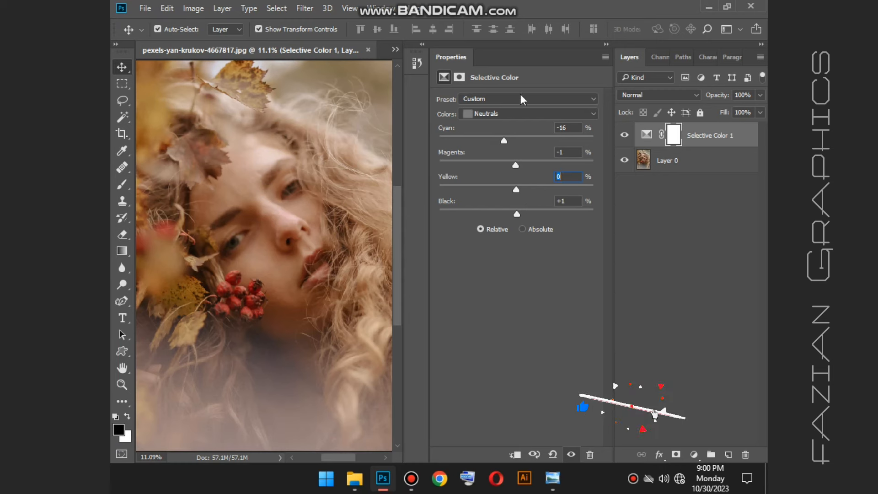
For the Yellows range, set Cyan to -84% and Magenta to +17%, and reduce Yellow and Black slightly
click(513, 113)
click(490, 133)
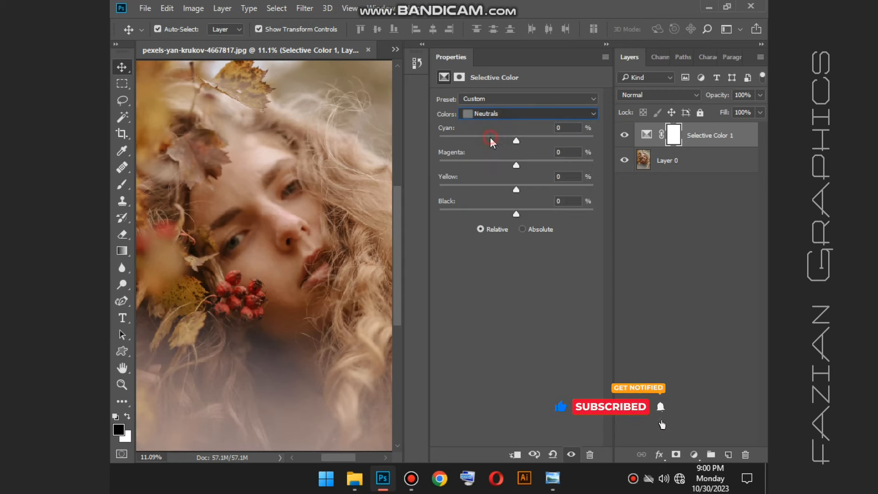
drag(513, 142, 535, 149)
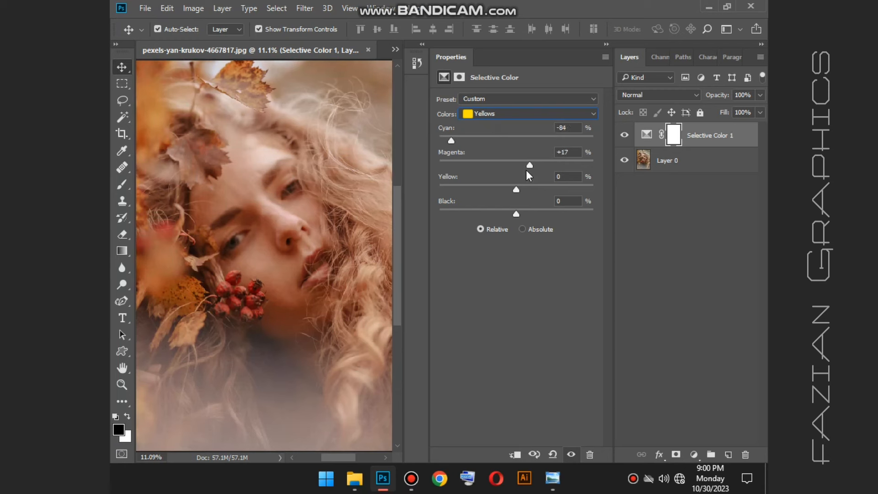
mouse_move(513, 188)
mouse_down()
mouse_move(533, 189)
mouse_move(487, 188)
mouse_move(499, 191)
mouse_up()
mouse_move(503, 214)
mouse_down()
mouse_move(467, 210)
mouse_move(503, 214)
mouse_up()
Adjust the Cyan amount of the Magentas range in the Selective Color adjustment
click(531, 117)
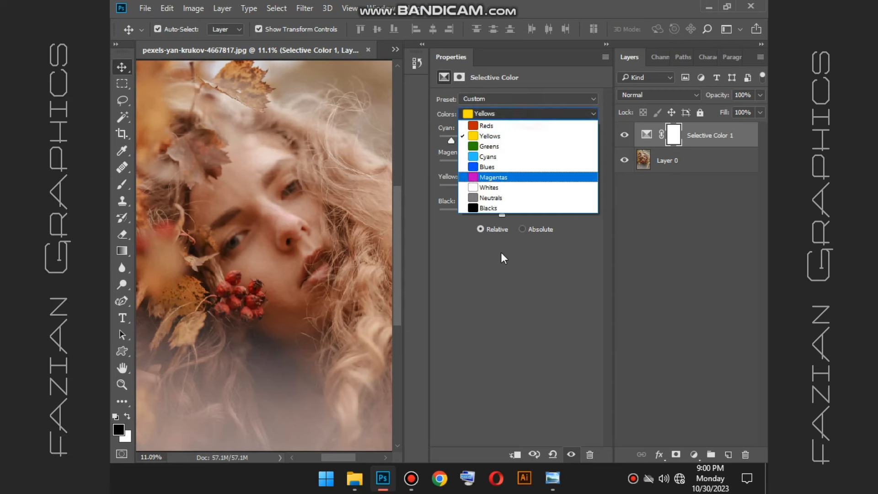
click(498, 174)
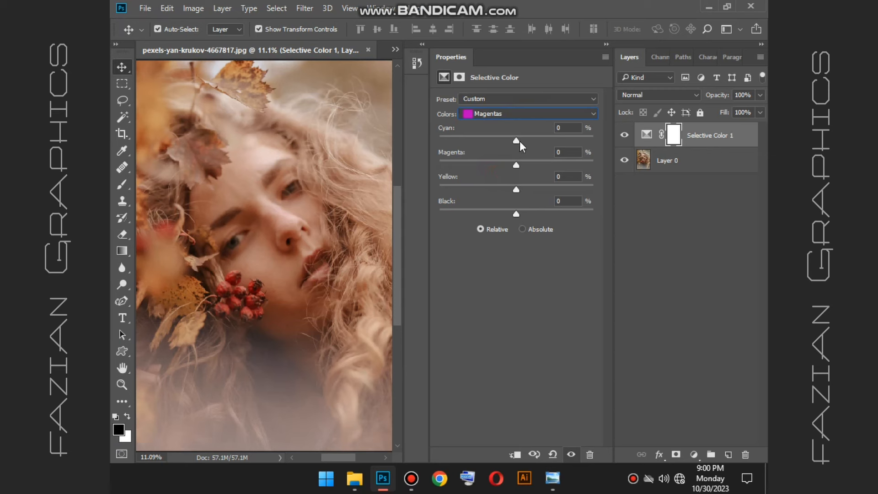
drag(517, 141, 530, 149)
Adjust the Cyan, Yellow and Black amounts of the Reds range by eye
click(544, 113)
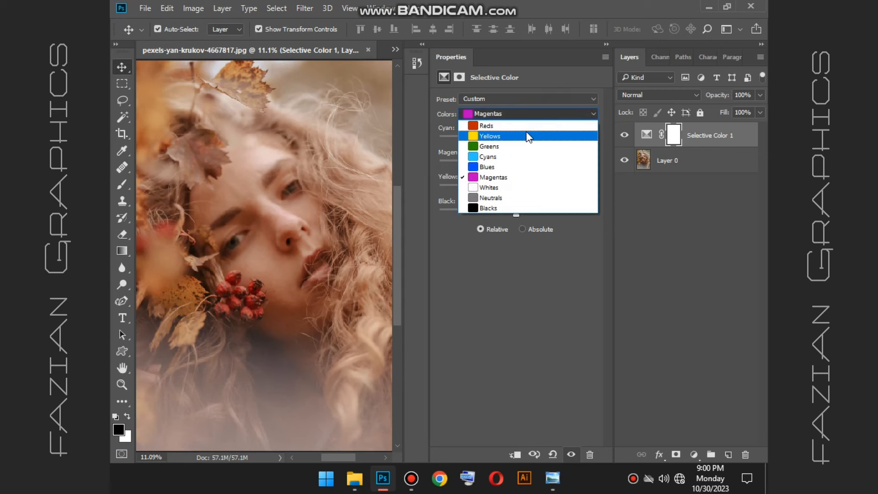
click(526, 133)
drag(520, 140, 548, 142)
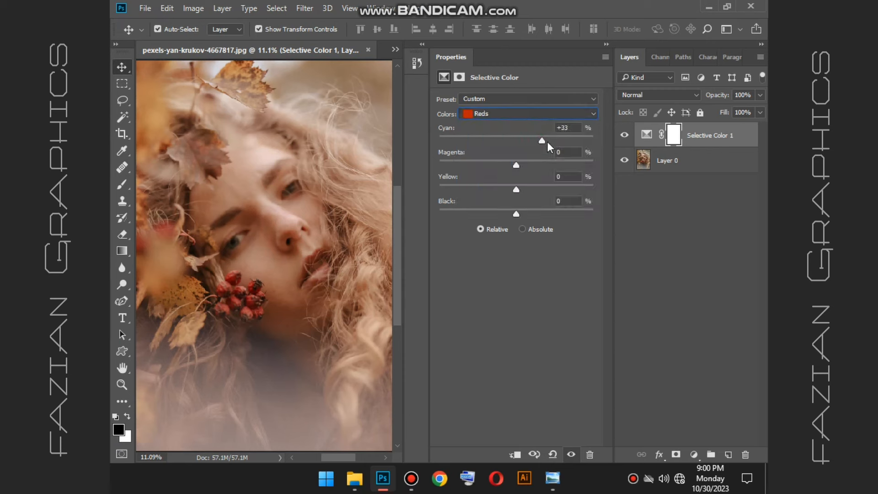
drag(481, 142, 484, 190)
drag(515, 209, 517, 231)
Merge the Selective Color adjustment into the photo layer and close the Properties panel
drag(509, 63, 624, 353)
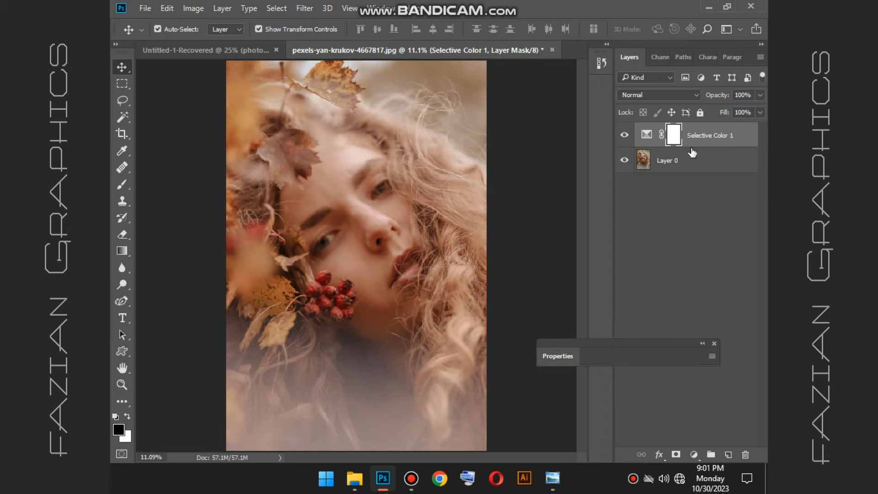
right_click(704, 135)
click(490, 454)
click(713, 344)
click(744, 136)
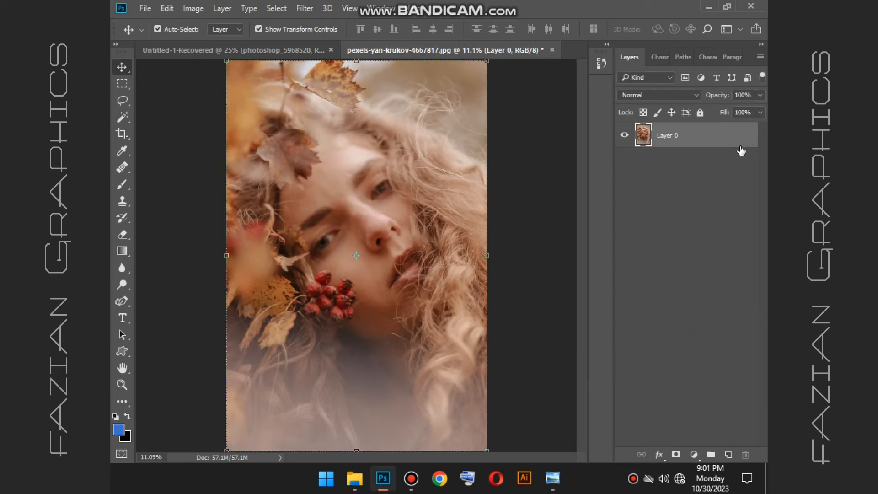
Apply the Camera Raw Filter to the merged photo layer and raise Contrast to +28
click(305, 10)
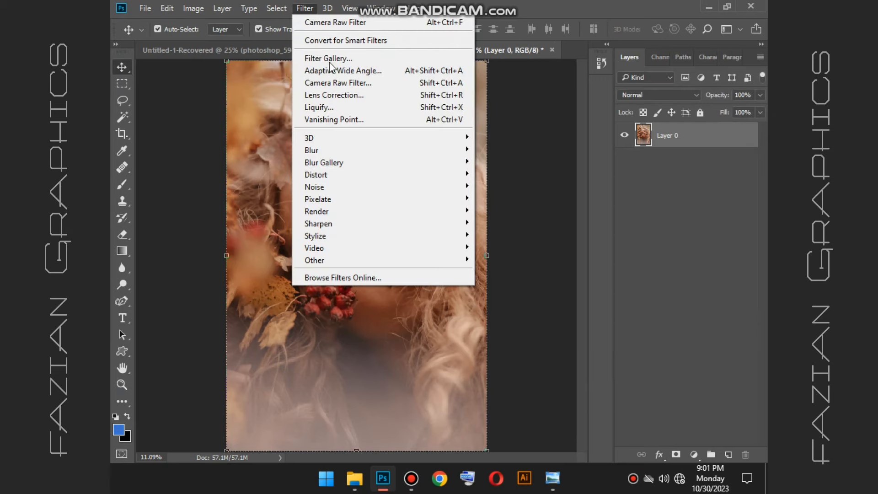
mouse_move(351, 147)
click(361, 83)
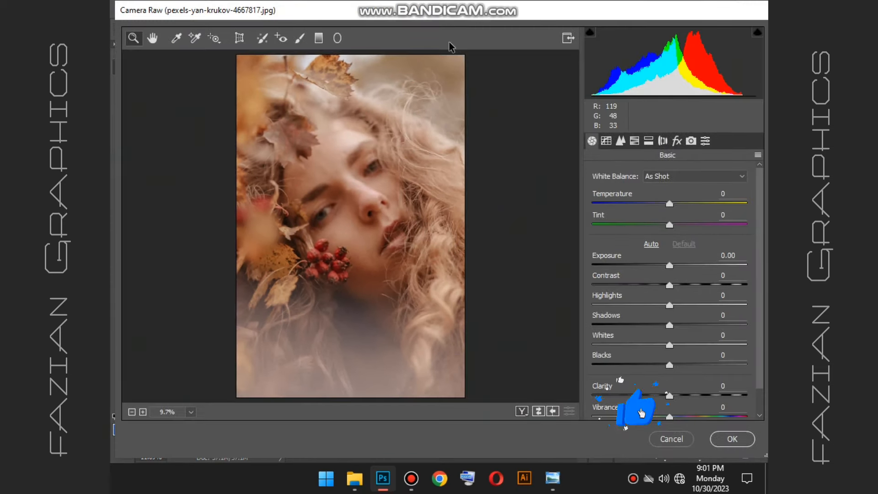
click(400, 242)
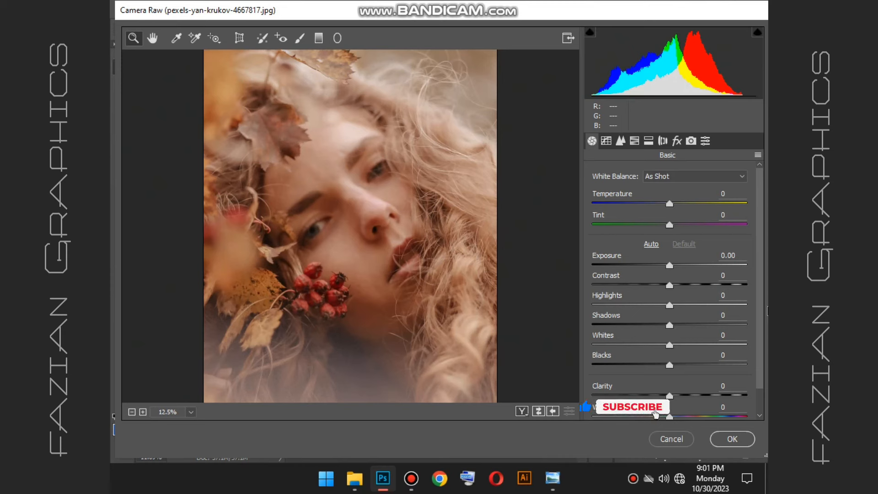
click(671, 290)
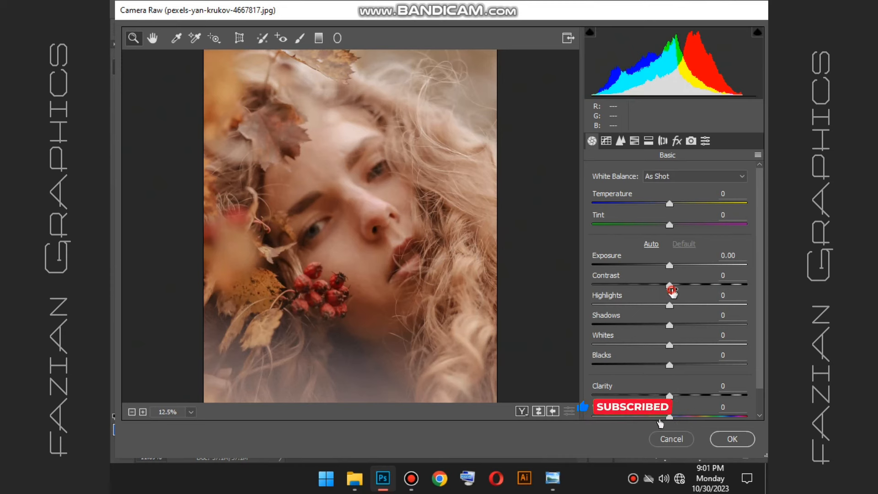
drag(673, 289, 694, 296)
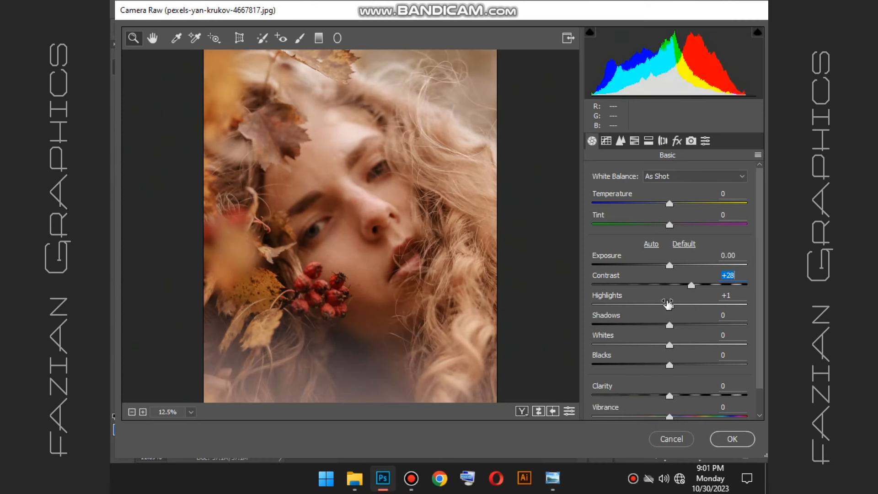
Set the basic adjustments to Highlights +43, Shadows +13, Whites +23 and Clarity +12
drag(667, 305, 705, 313)
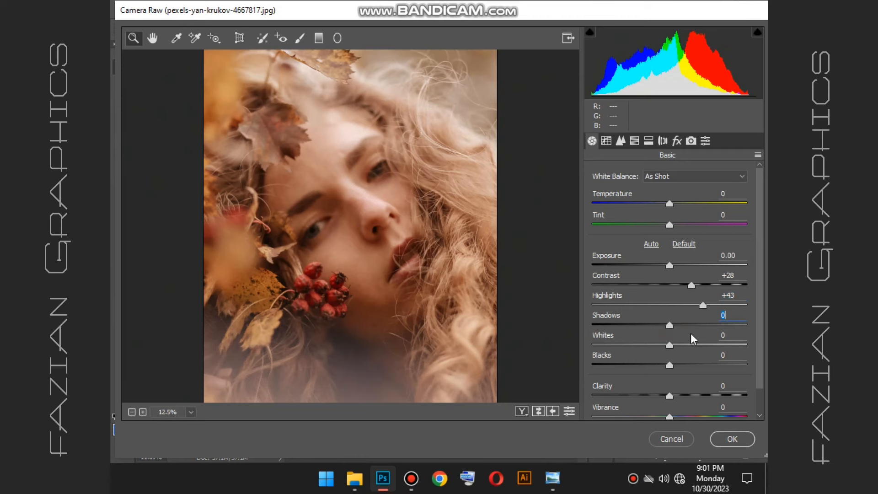
click(680, 324)
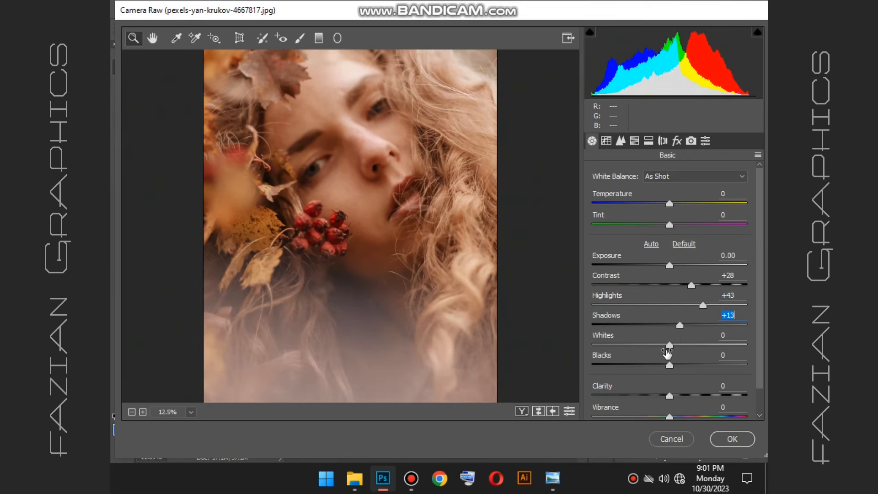
drag(670, 345, 687, 348)
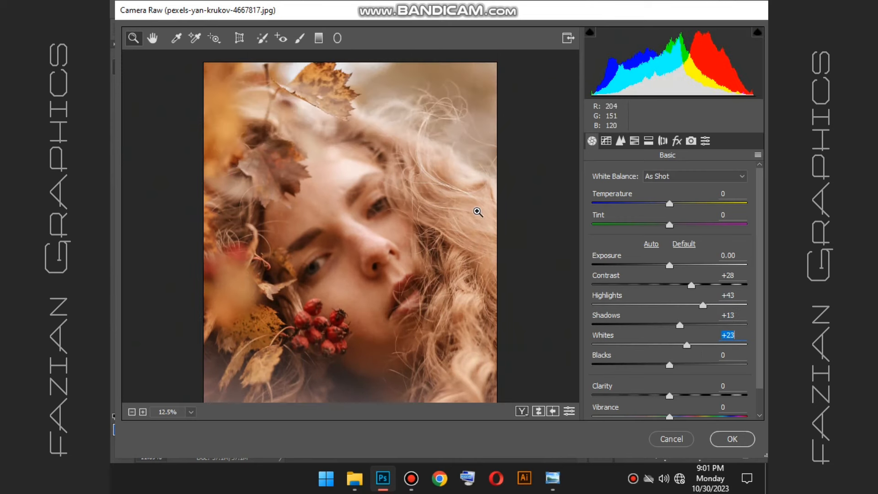
scroll(677, 361, down, 1)
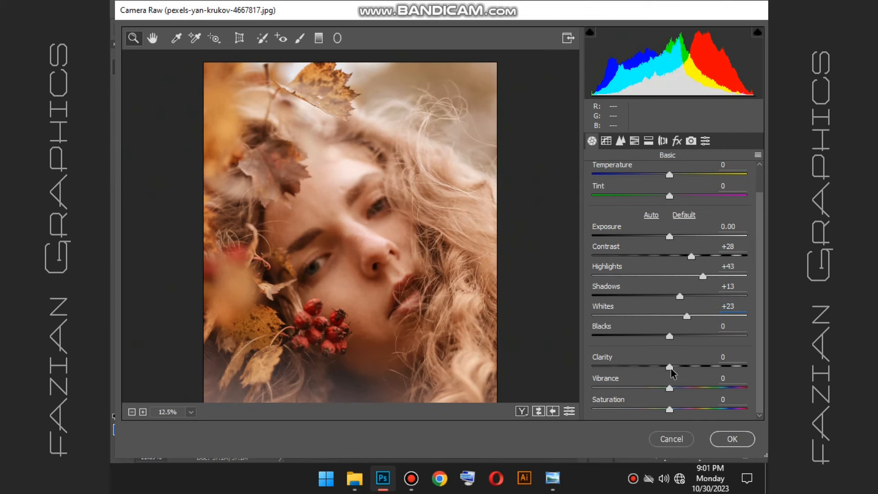
drag(671, 372, 680, 371)
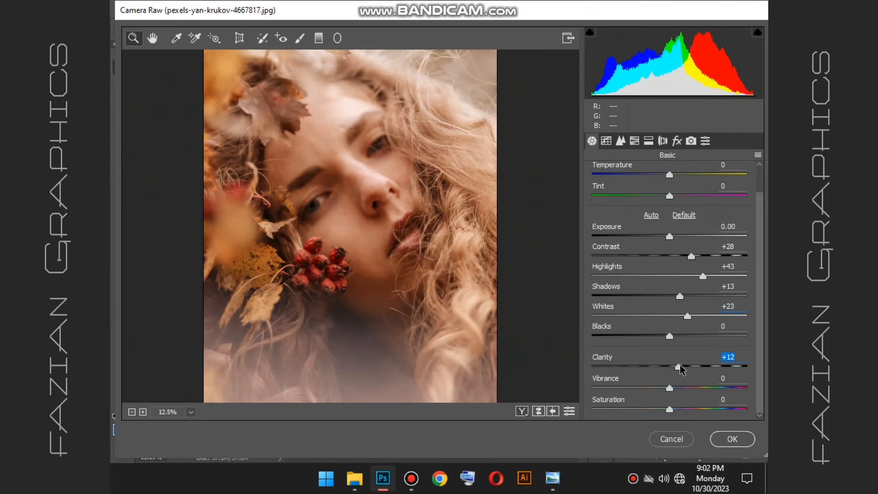
scroll(666, 226, up, 1)
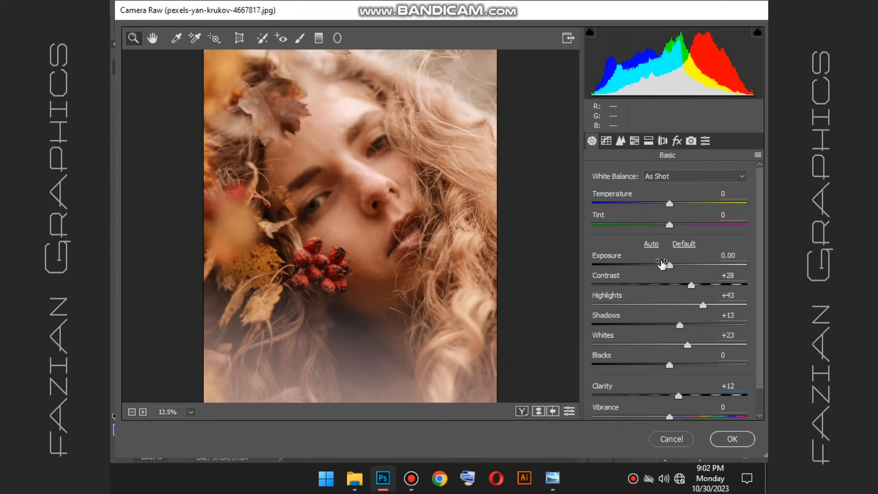
Set the sharpening Amount to 23 and the noise reduction Luminance to 13
click(607, 143)
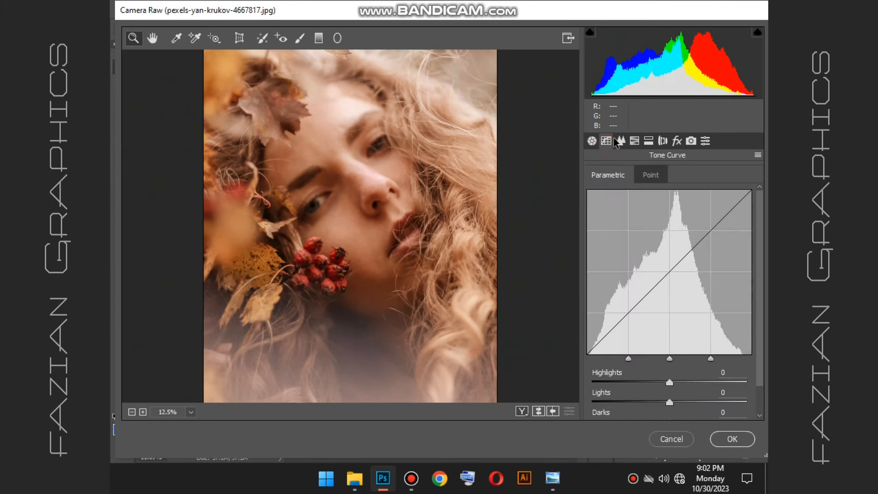
click(620, 142)
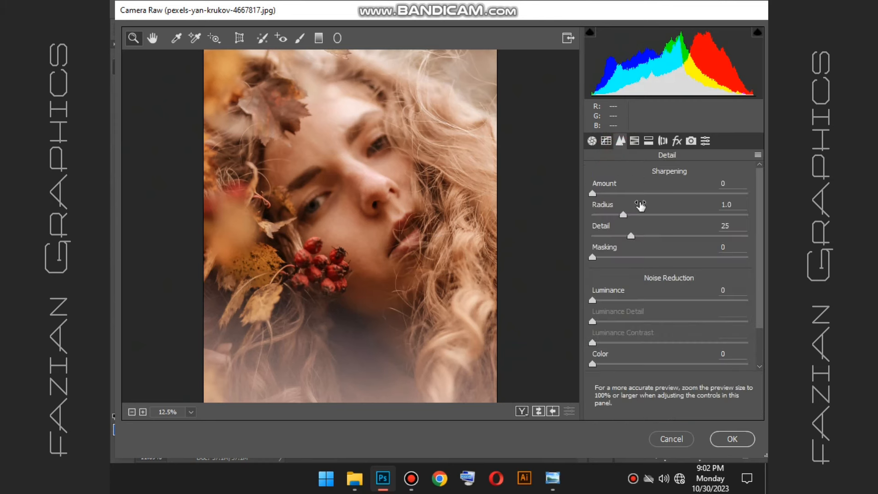
click(616, 193)
click(615, 193)
click(611, 300)
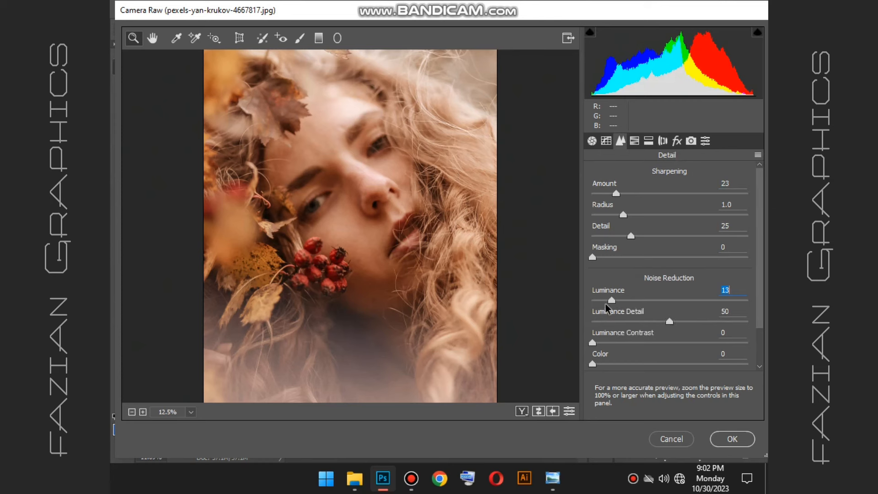
scroll(617, 353, down, 2)
scroll(627, 356, up, 2)
Shift the Oranges hue to +3 in the HSL adjustments
click(634, 140)
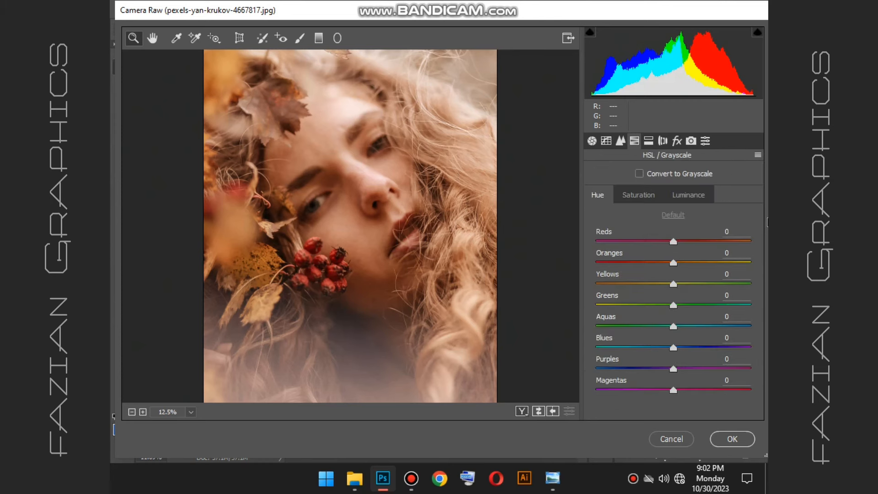
mouse_move(679, 264)
mouse_down()
mouse_move(647, 270)
mouse_move(690, 260)
mouse_up()
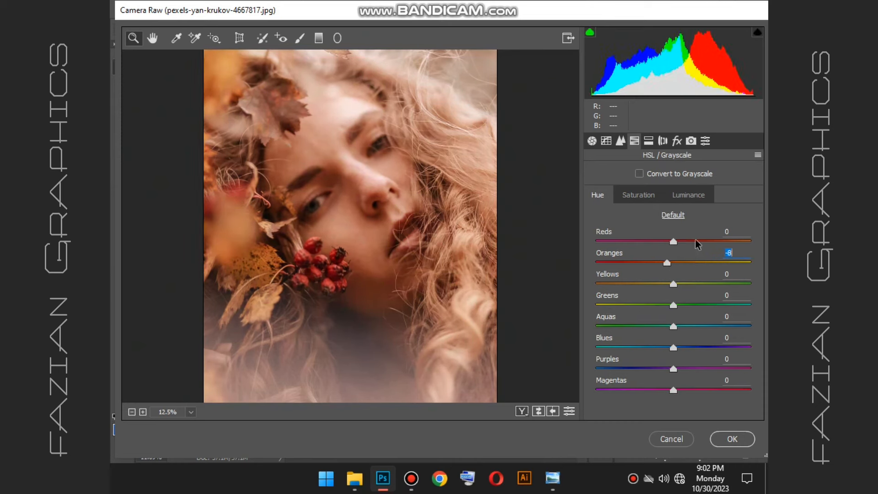
click(632, 199)
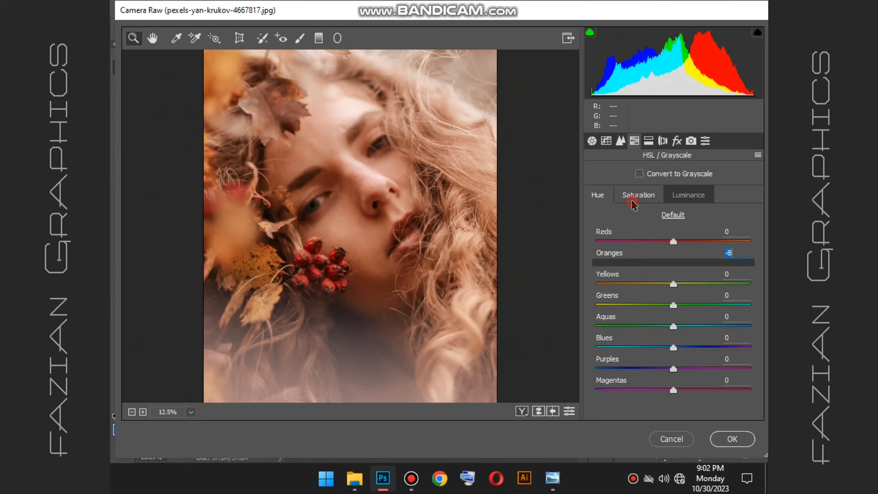
click(604, 195)
click(676, 262)
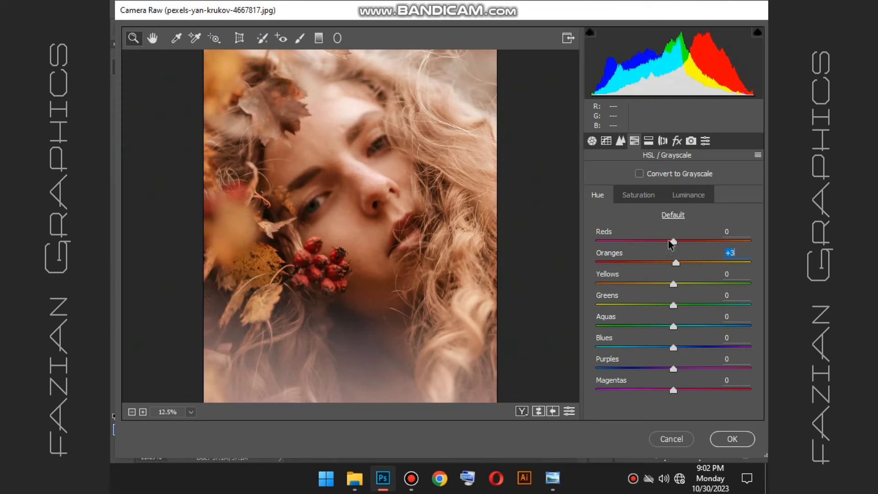
Set the HSL saturation of Oranges to +12 and of Reds to +48
click(643, 197)
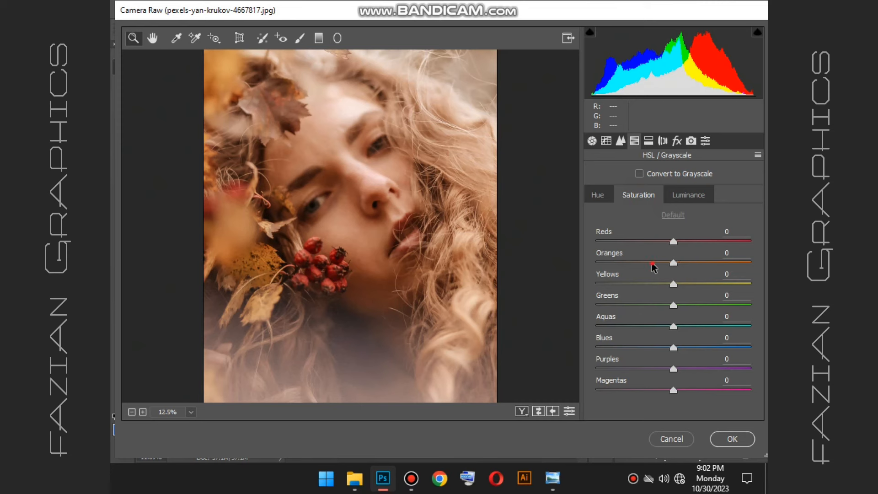
click(653, 263)
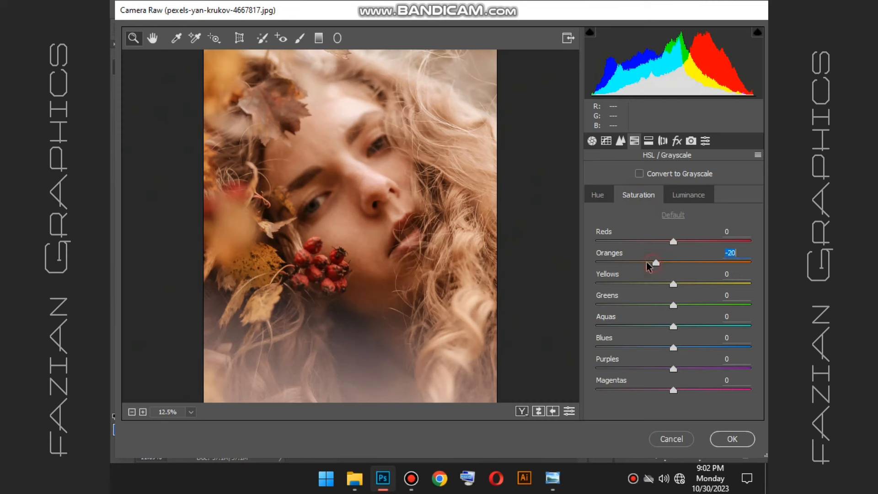
click(689, 263)
drag(695, 268, 682, 262)
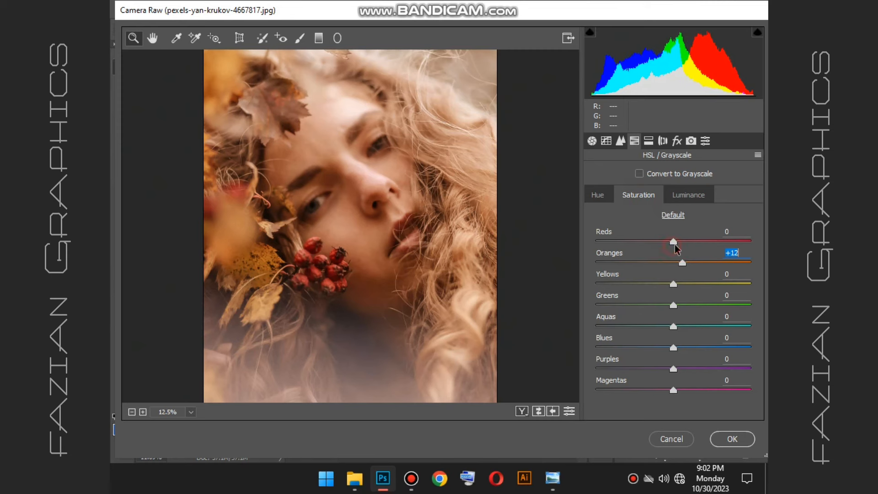
click(711, 241)
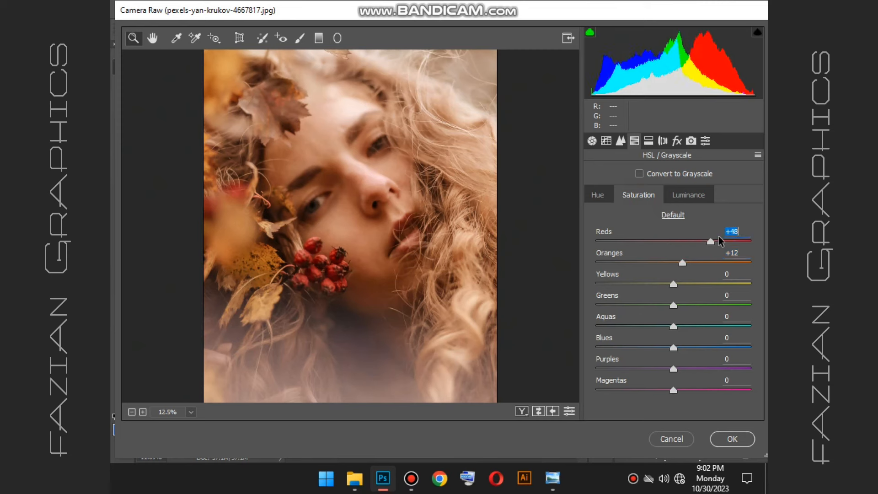
Set the HSL saturation of Reds to +29 and Magentas to +42, and the luminance of Magentas to +100
drag(718, 241, 696, 240)
drag(675, 392, 707, 393)
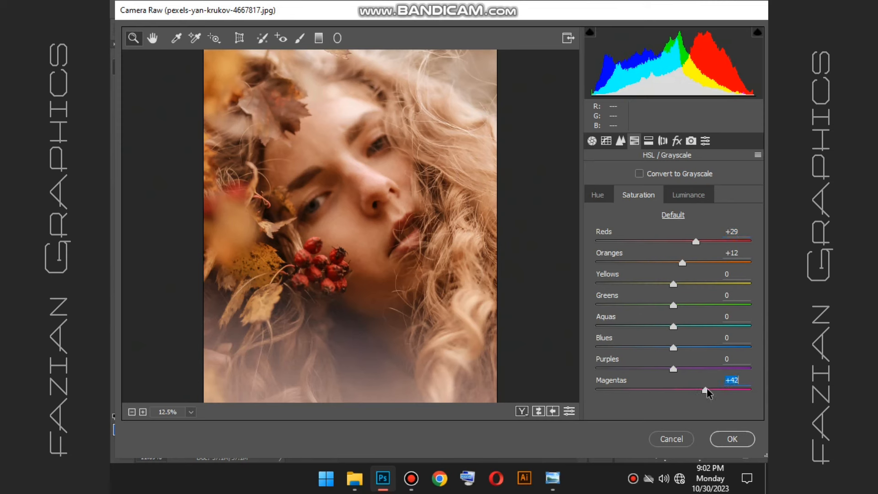
click(680, 195)
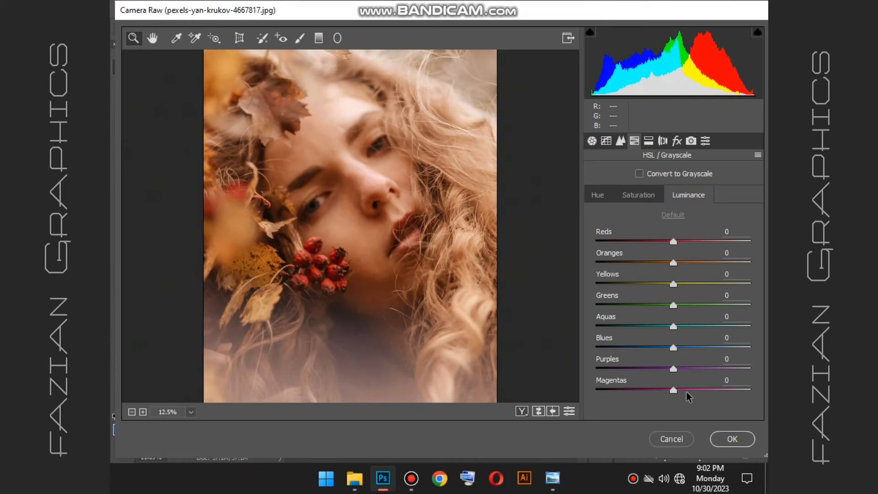
drag(676, 389, 760, 396)
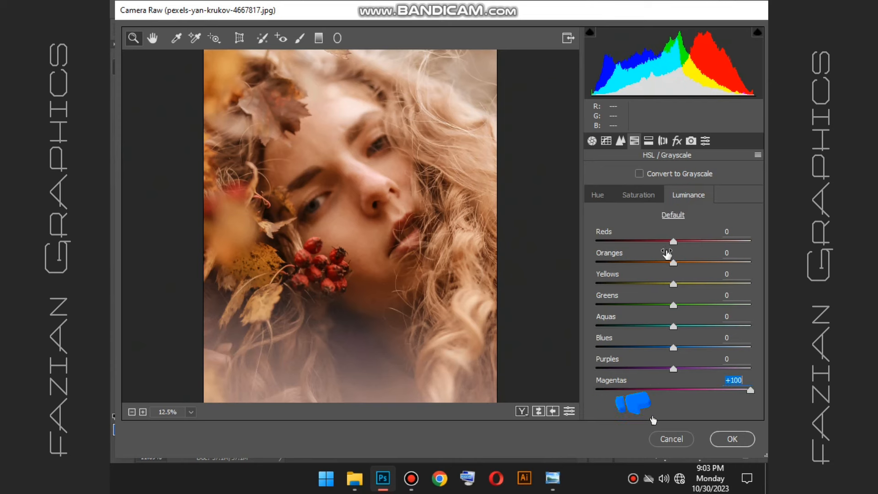
Set the HSL saturation of Reds to +63, Oranges to -34 and Yellows to +53, and the Oranges hue to -6
click(635, 197)
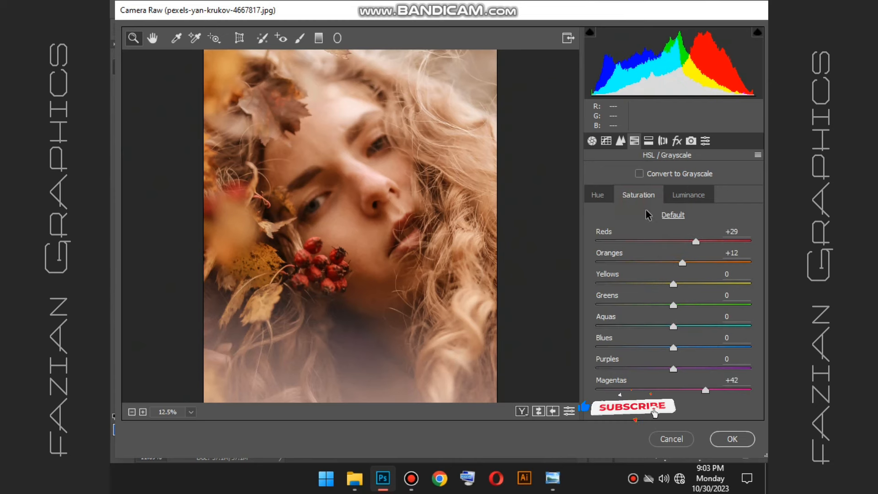
click(709, 242)
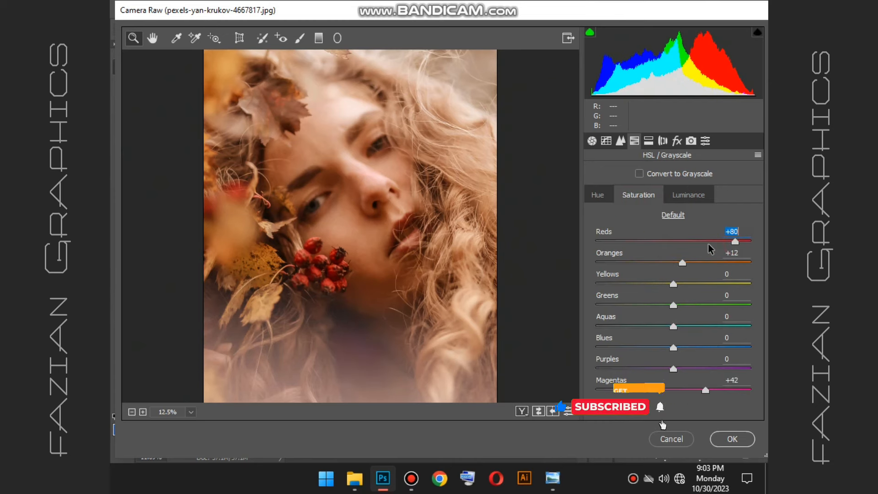
drag(710, 242, 722, 242)
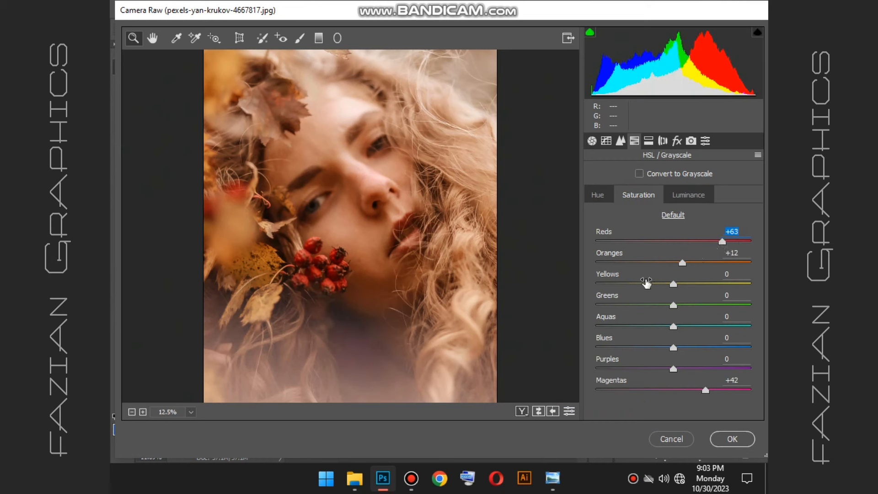
drag(683, 263, 711, 263)
click(647, 263)
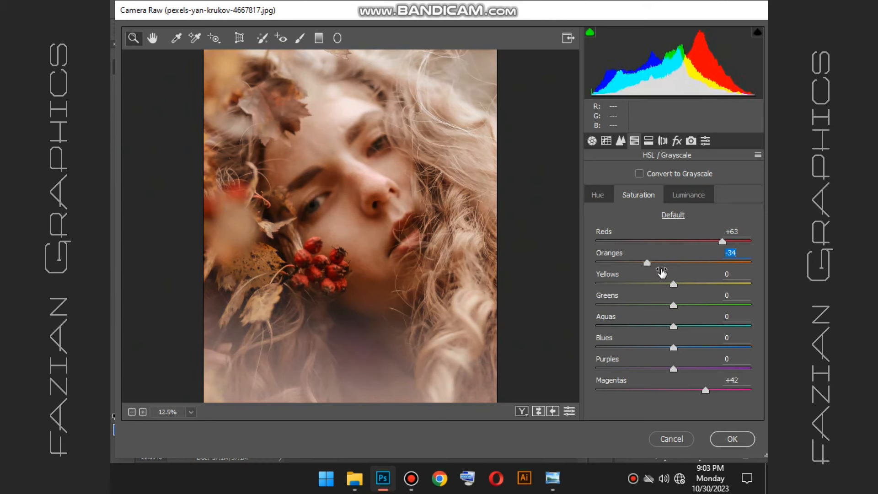
key(Tab)
drag(684, 284, 714, 299)
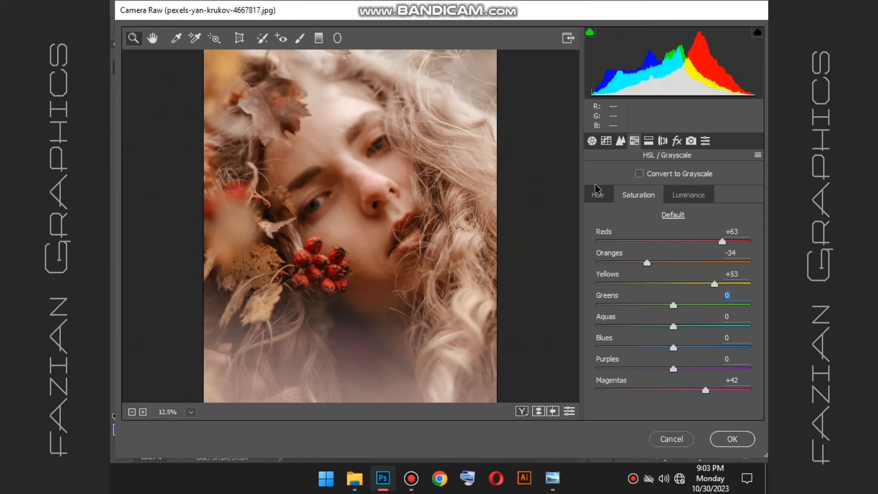
click(594, 199)
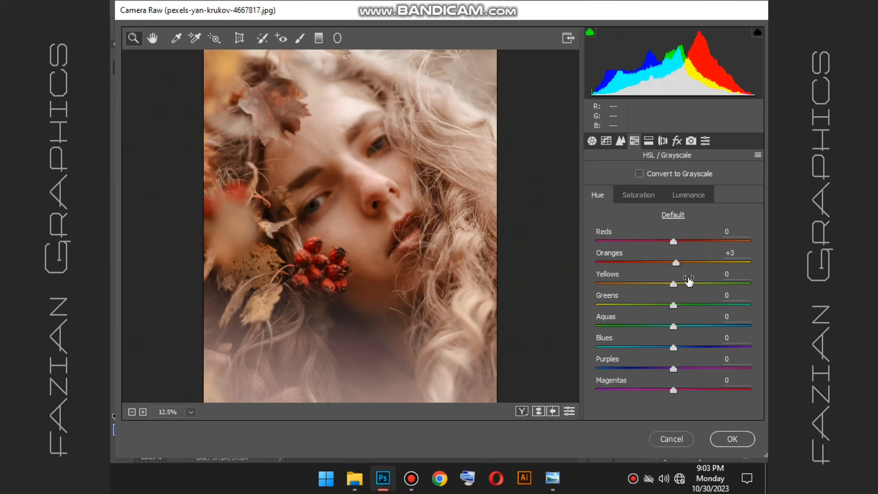
mouse_move(677, 262)
mouse_down()
mouse_move(717, 264)
mouse_move(663, 269)
mouse_move(659, 257)
mouse_move(679, 250)
mouse_move(662, 264)
mouse_move(677, 264)
mouse_up()
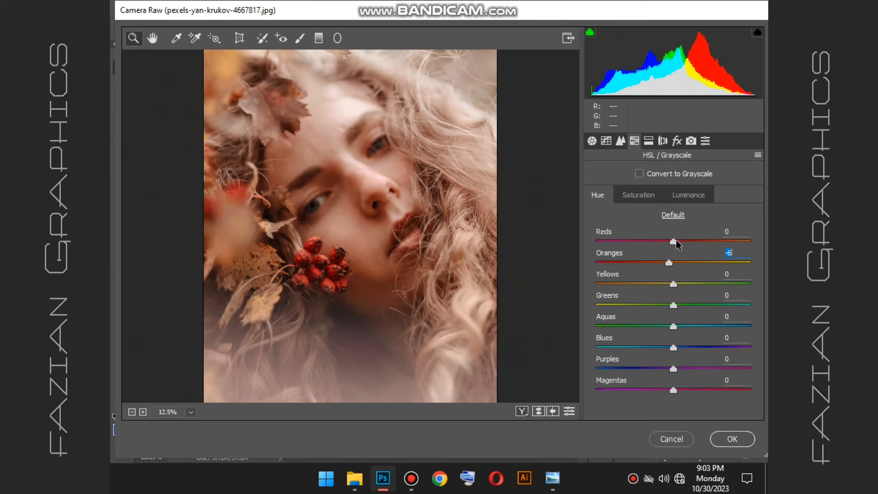
Set the Post Crop Vignetting Amount to -51 and apply the Camera Raw Filter to the photo
click(662, 141)
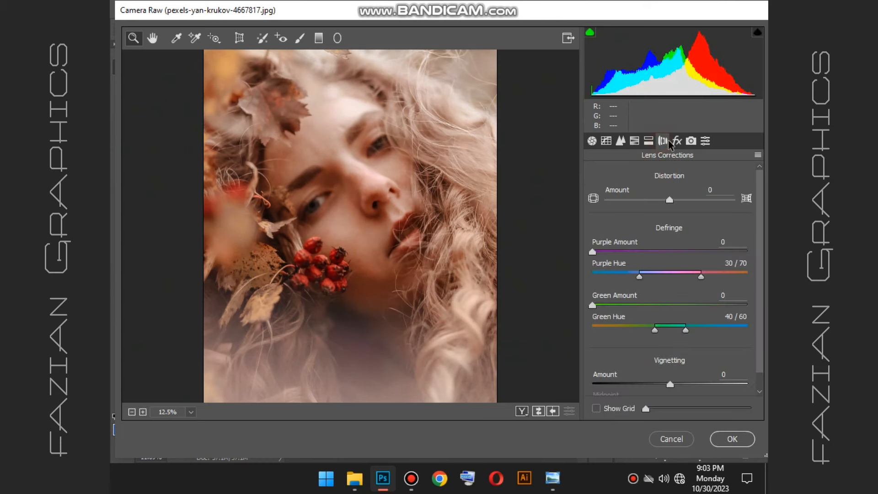
click(675, 141)
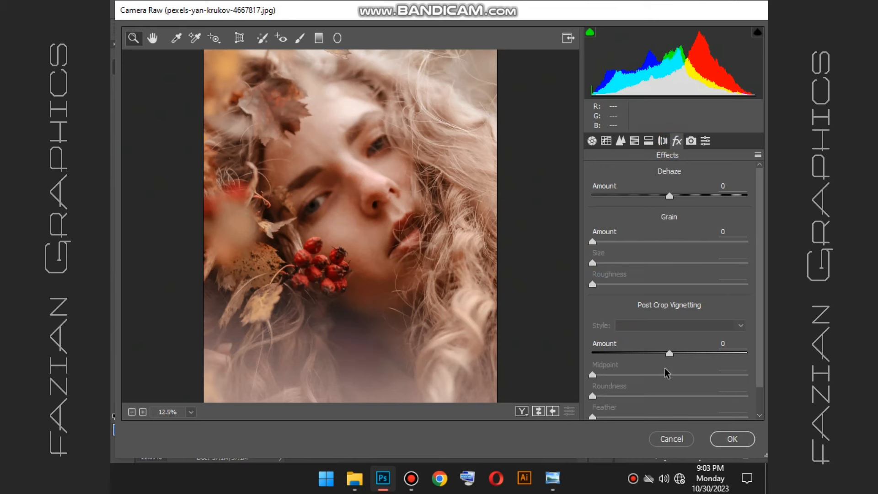
drag(667, 354, 632, 358)
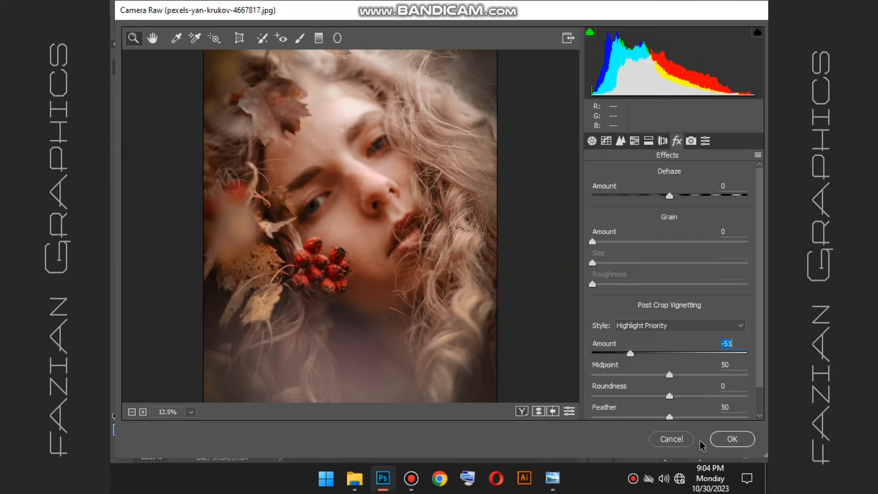
click(730, 438)
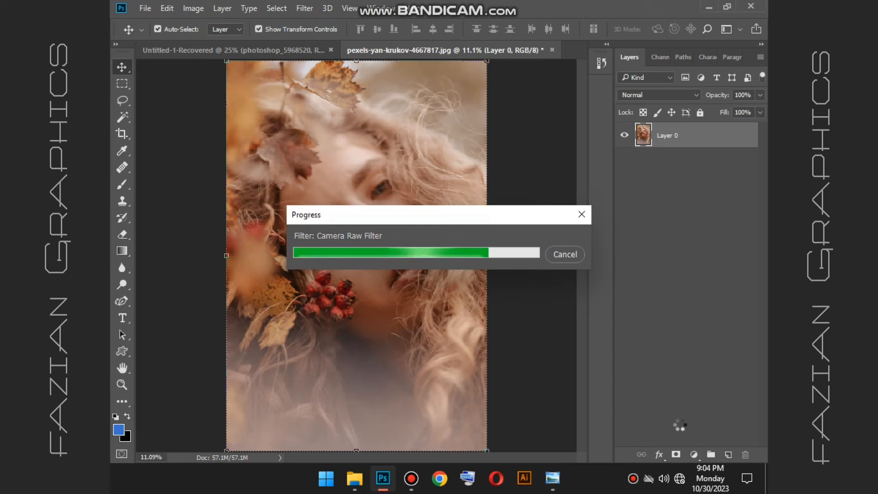
click(529, 304)
Add white script text layers "moody" and "toon", with "toon" in the Beauty font, slanting upward across the lower part of the photo
click(118, 320)
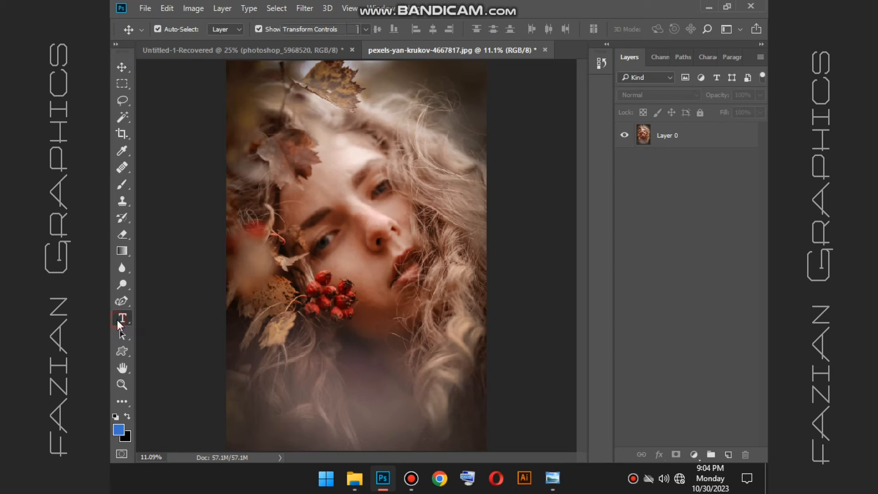
click(249, 347)
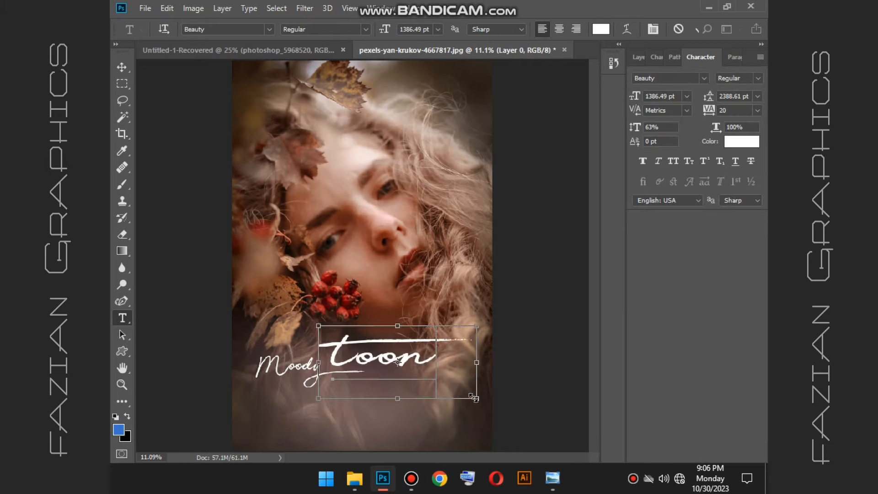
drag(352, 368, 380, 380)
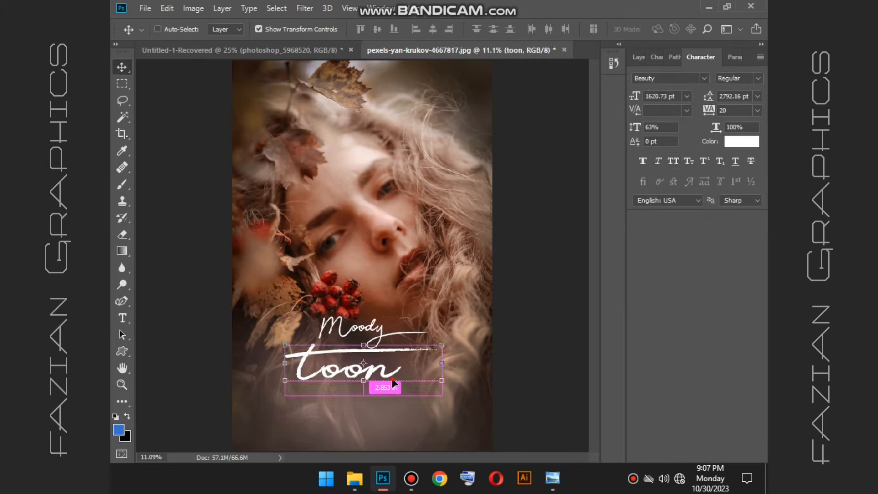
click(528, 239)
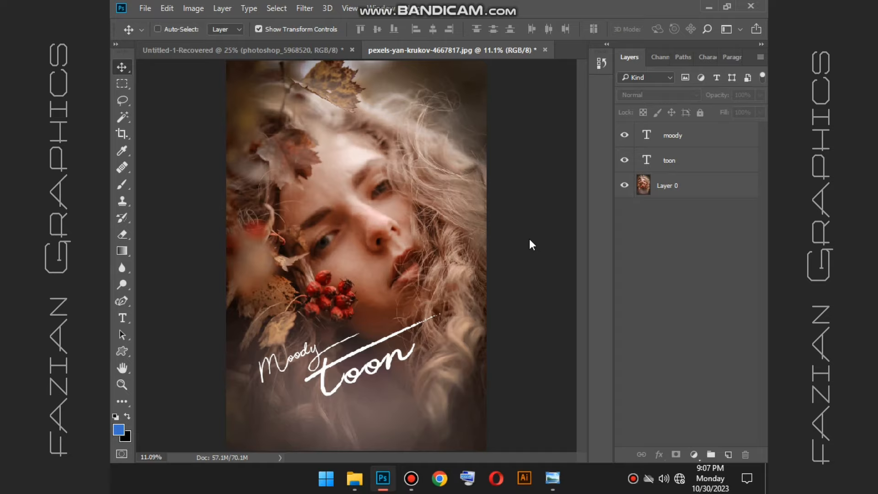
Start saving the finished image as a new file and choose its file format
key(ctrl+shift+s)
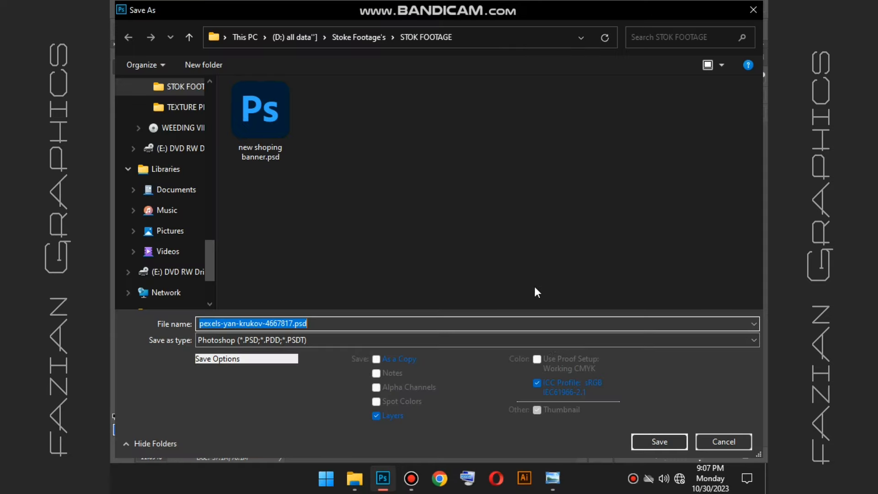
click(546, 339)
click(459, 289)
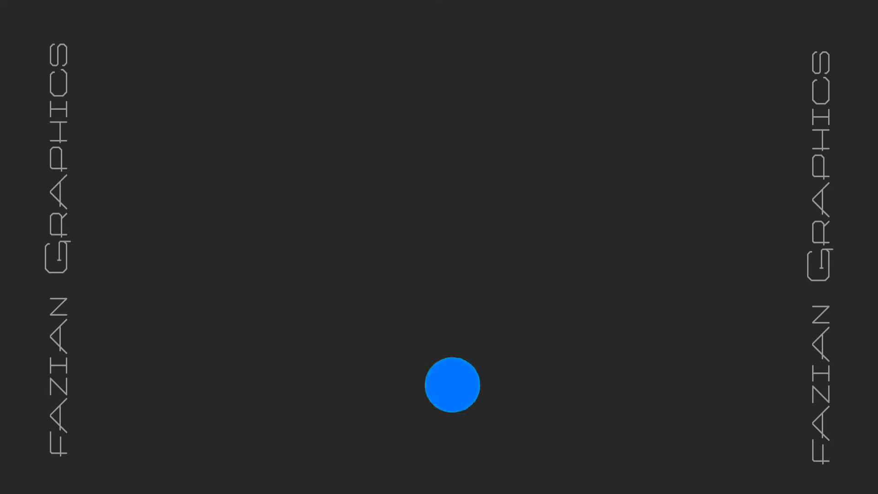